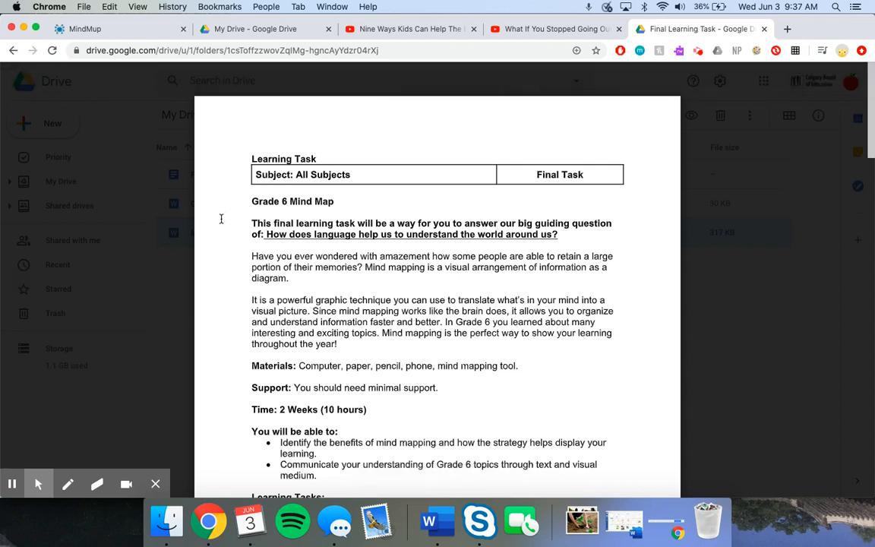
# - Switch to the MindMup website and create a new mind map stored in Google Drive
pyautogui.click(111, 32)
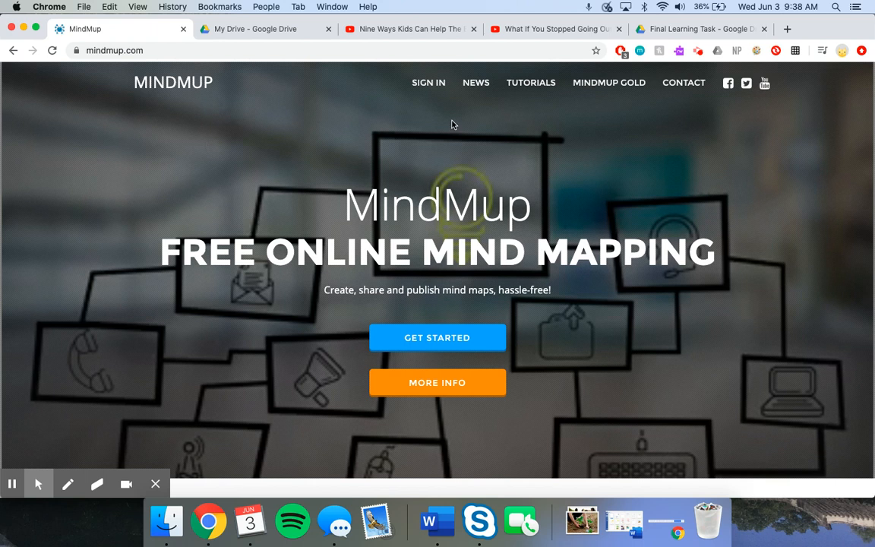
pyautogui.click(404, 335)
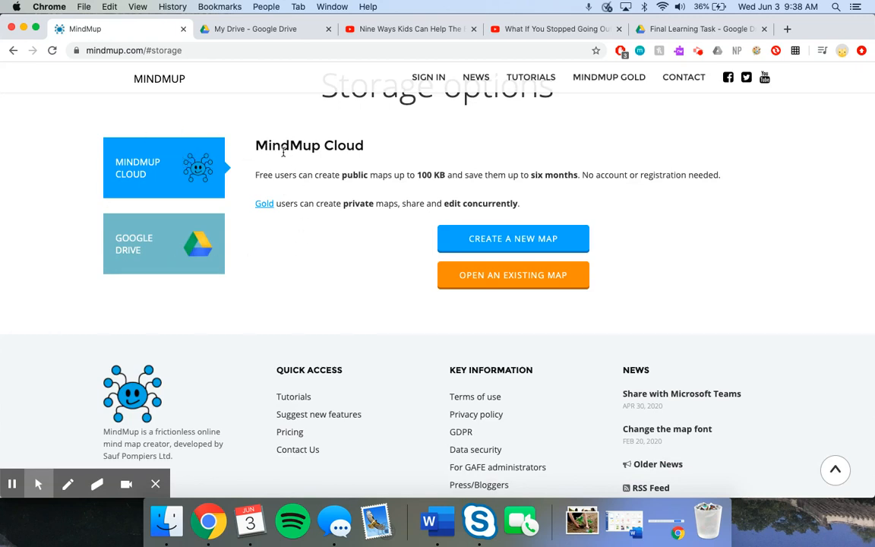
pyautogui.click(190, 247)
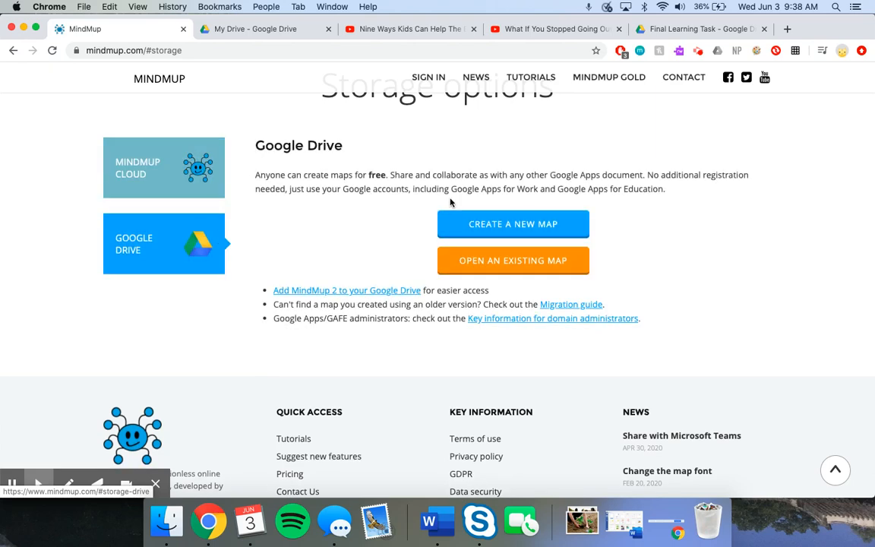
pyautogui.click(475, 224)
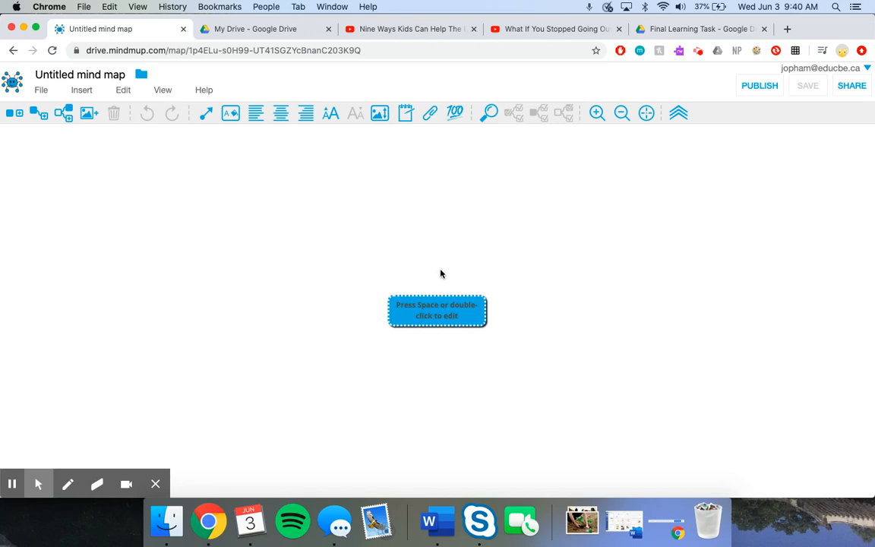
# - Set the central node's text to "Why is it important to connect to nature?" and move the node up and to the left
pyautogui.doubleClick(414, 314)
pyautogui.write('Why')
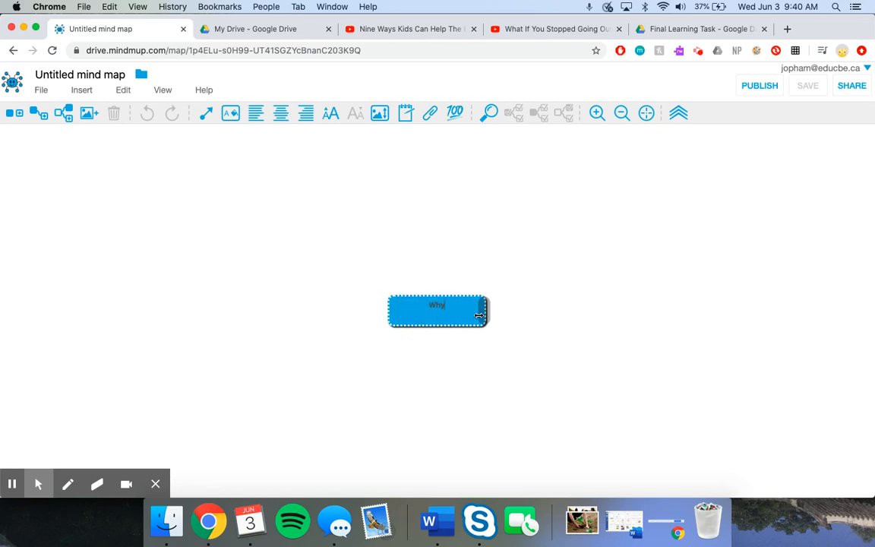
pyautogui.write(' is it important to connect to nature?')
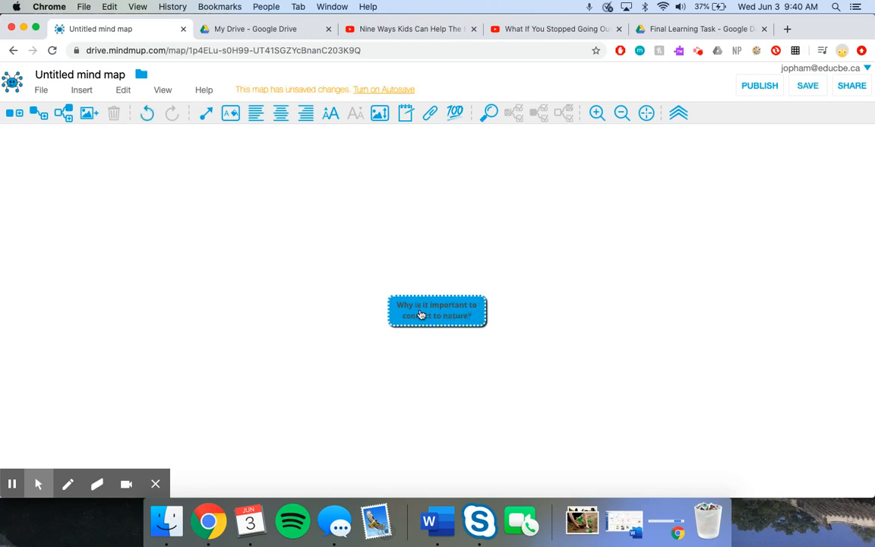
pyautogui.moveTo(417, 312); pyautogui.dragTo(338, 249)
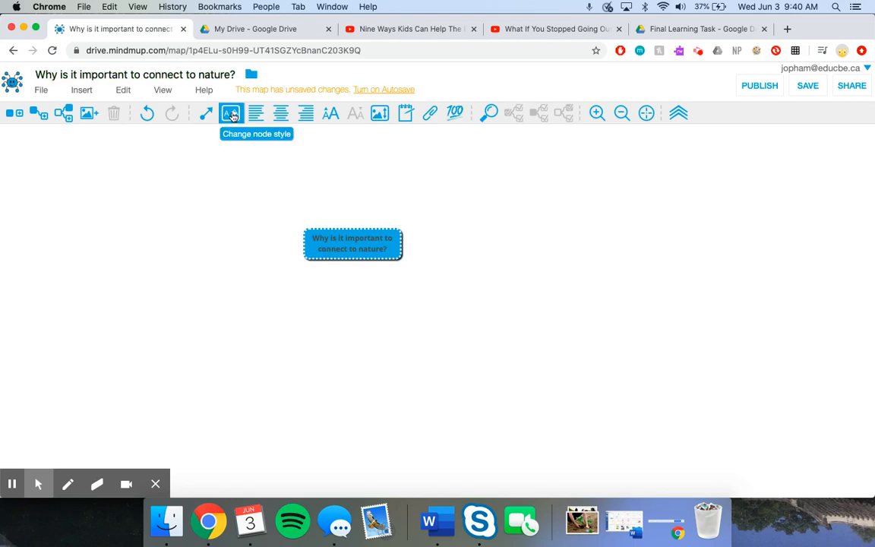
# - In the central node's style settings, choose a teal-green background colour and white text
pyautogui.click(232, 114)
pyautogui.click(386, 243)
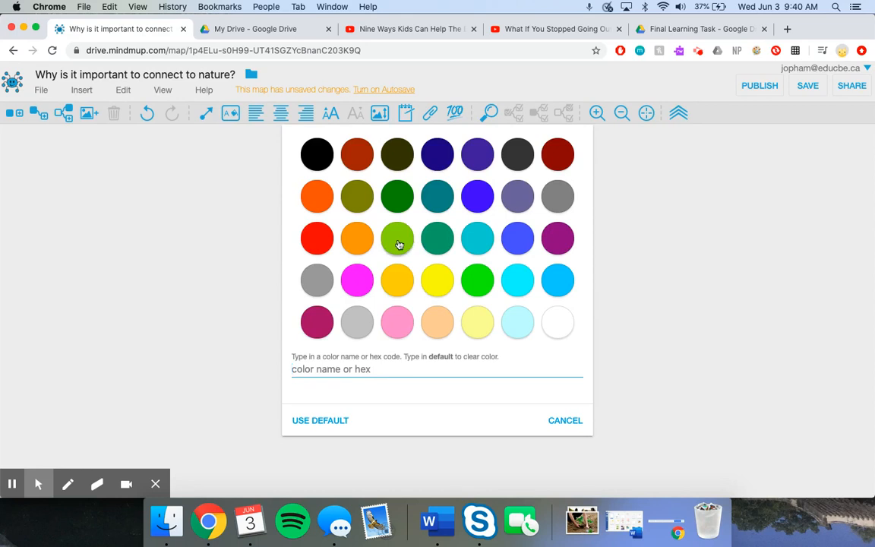
pyautogui.click(433, 238)
pyautogui.click(501, 253)
pyautogui.click(557, 323)
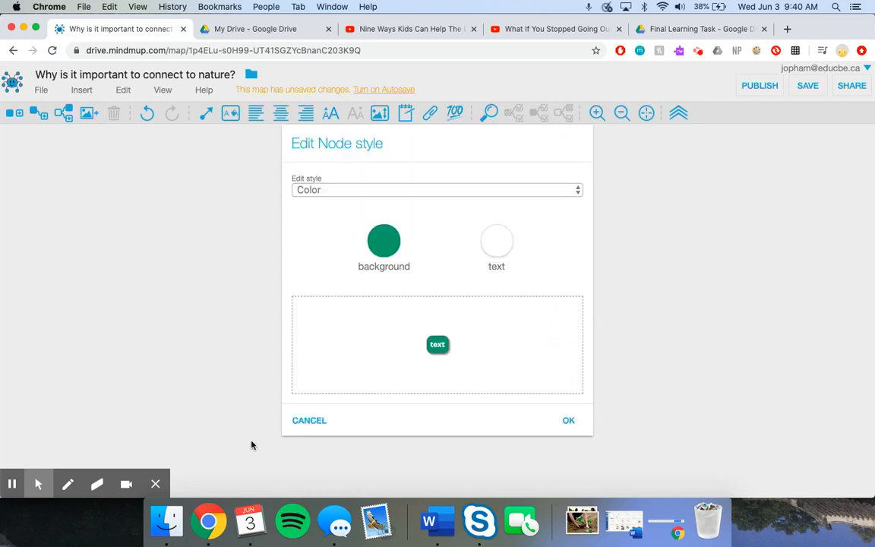
# - Enlarge the central node's text with three Larger font increments in its style settings
pyautogui.click(368, 196)
pyautogui.click(359, 203)
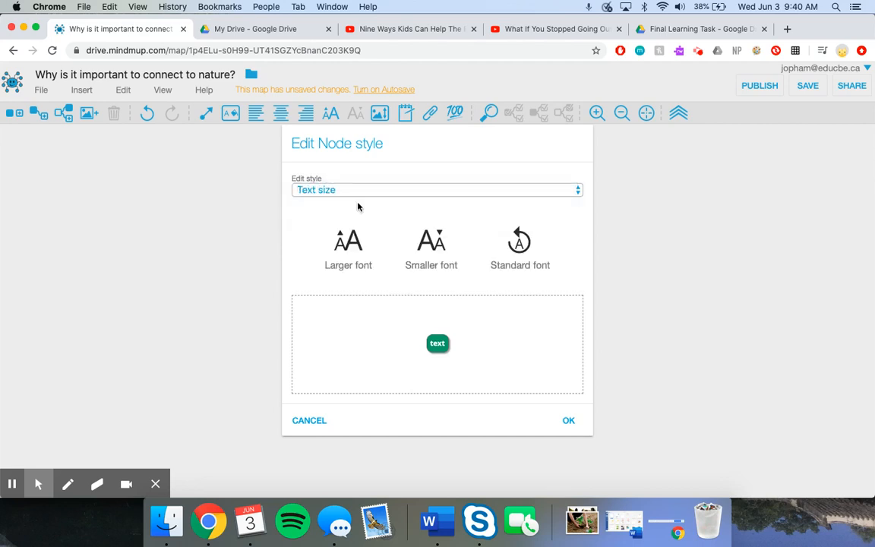
pyautogui.click(347, 247)
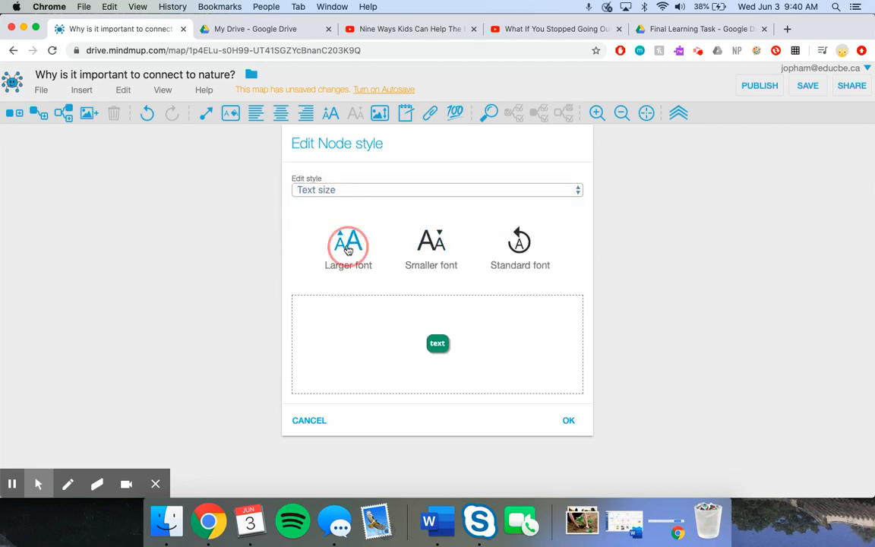
pyautogui.click(348, 248)
pyautogui.click(348, 247)
pyautogui.click(348, 247)
pyautogui.click(347, 248)
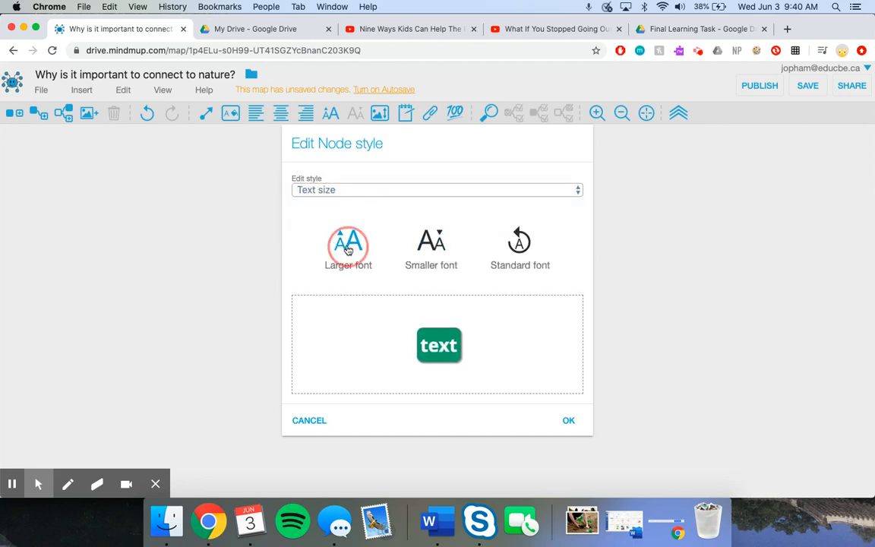
# - Set the central node's font to Marker and apply the node style
pyautogui.click(312, 195)
pyautogui.click(312, 203)
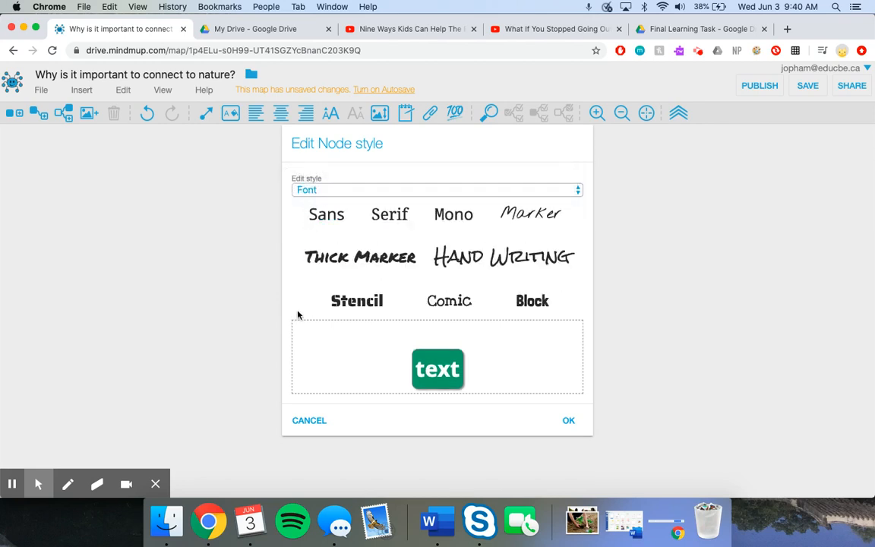
pyautogui.click(510, 222)
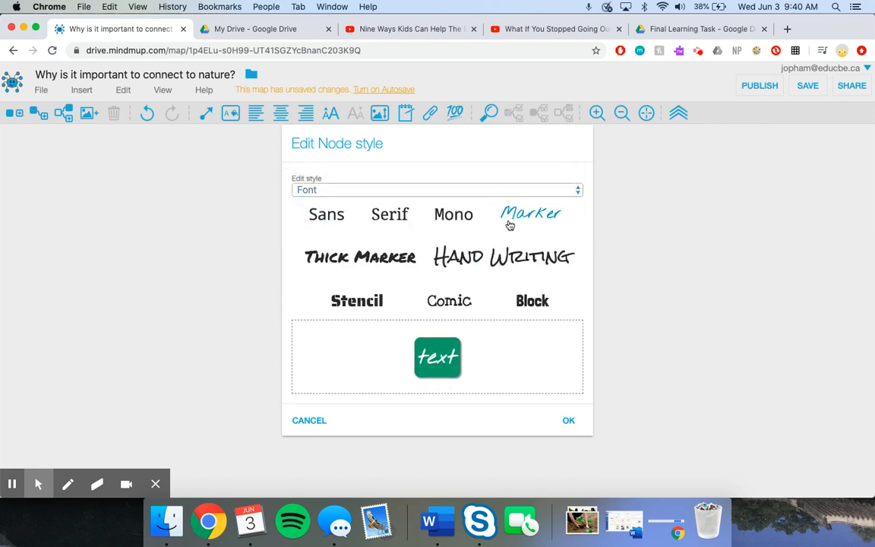
pyautogui.click(569, 417)
# - Widen the central node so its question fits on two lines, and reposition it near the middle of the canvas
pyautogui.click(411, 327)
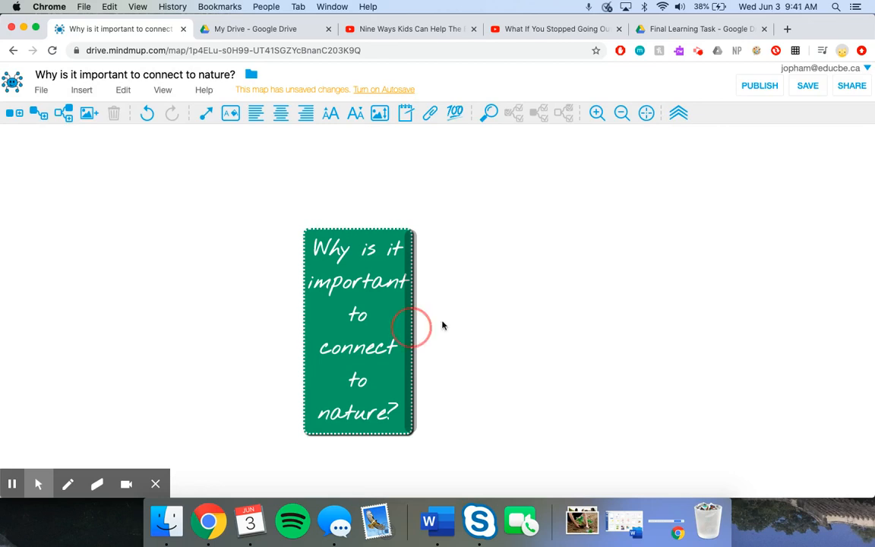
pyautogui.moveTo(414, 318); pyautogui.dragTo(655, 309)
pyautogui.moveTo(491, 253); pyautogui.dragTo(378, 309)
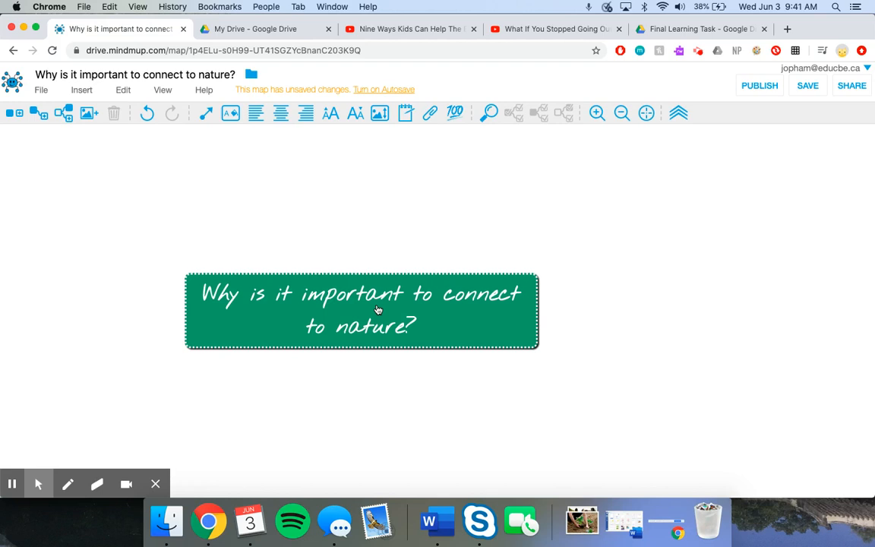
pyautogui.moveTo(377, 309); pyautogui.dragTo(423, 313)
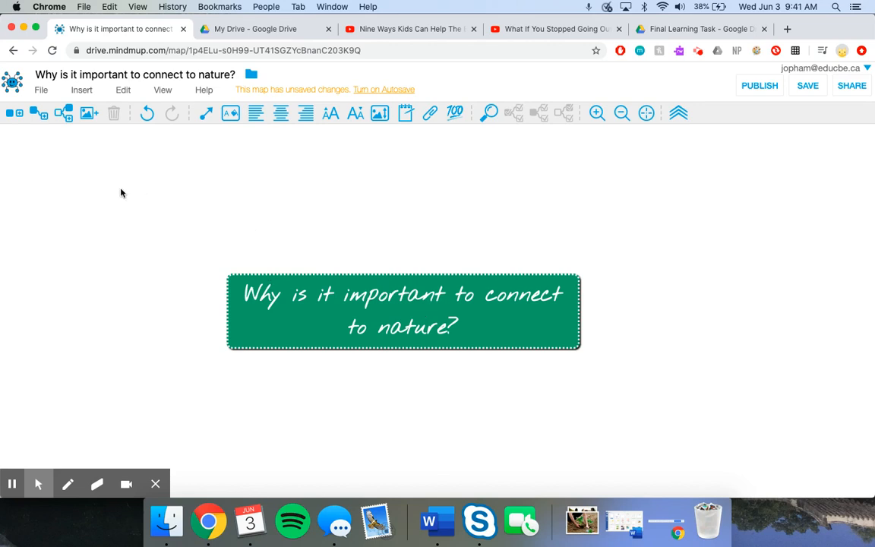
# - Add a child node to the central question reading "How would we connect to nature?"
pyautogui.click(43, 119)
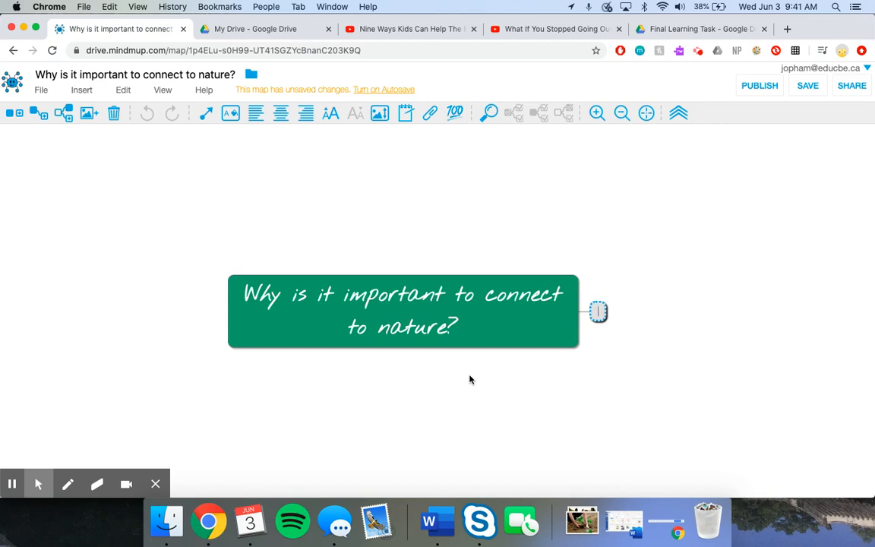
pyautogui.write('How would')
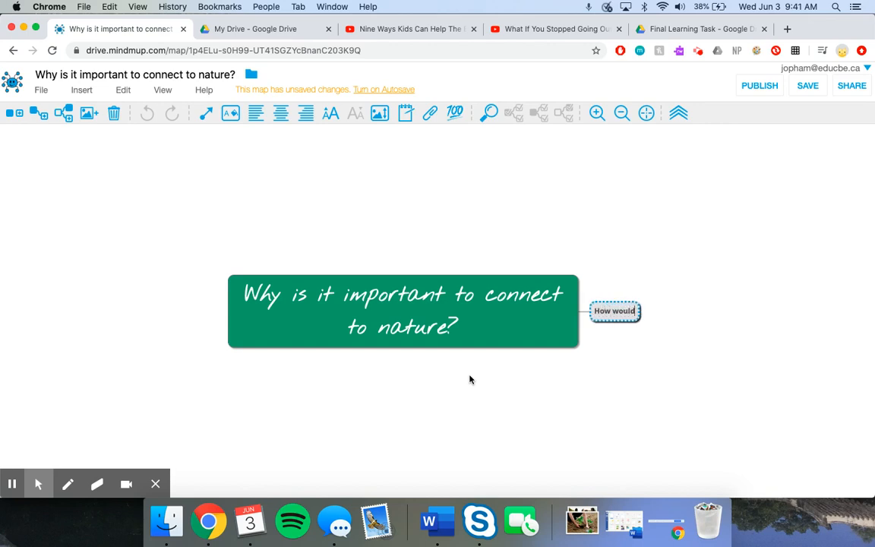
pyautogui.write(' we connec')
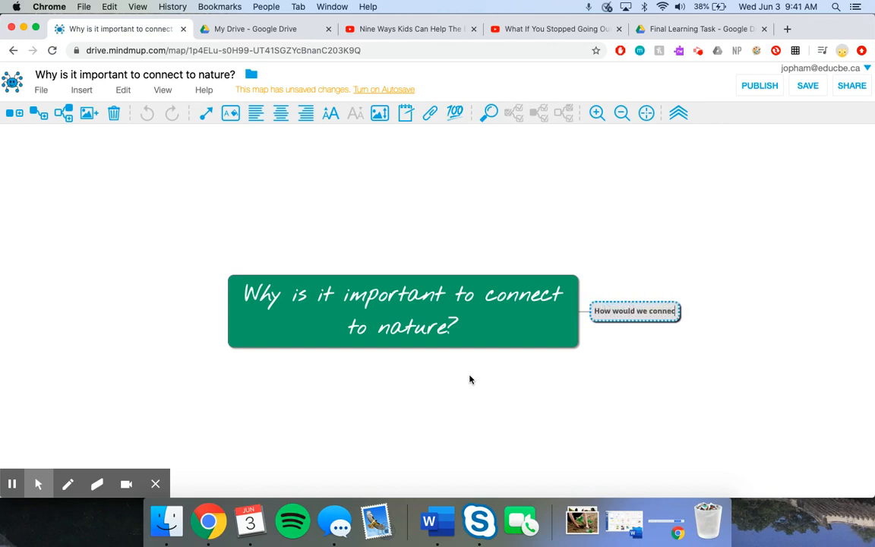
pyautogui.write('t to nature?')
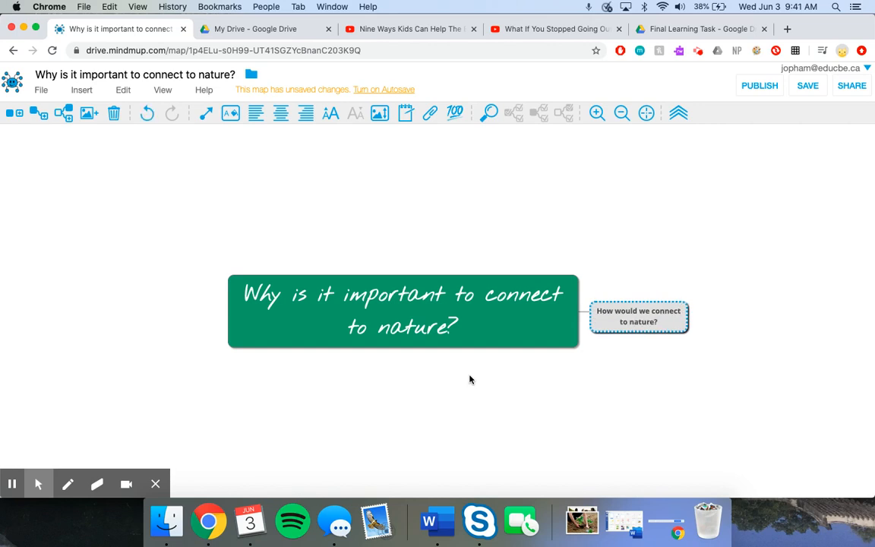
pyautogui.press('Return')
# - Add a second child node to the central question reading "Why is it beneficial to connect to nature?"
pyautogui.click(332, 303)
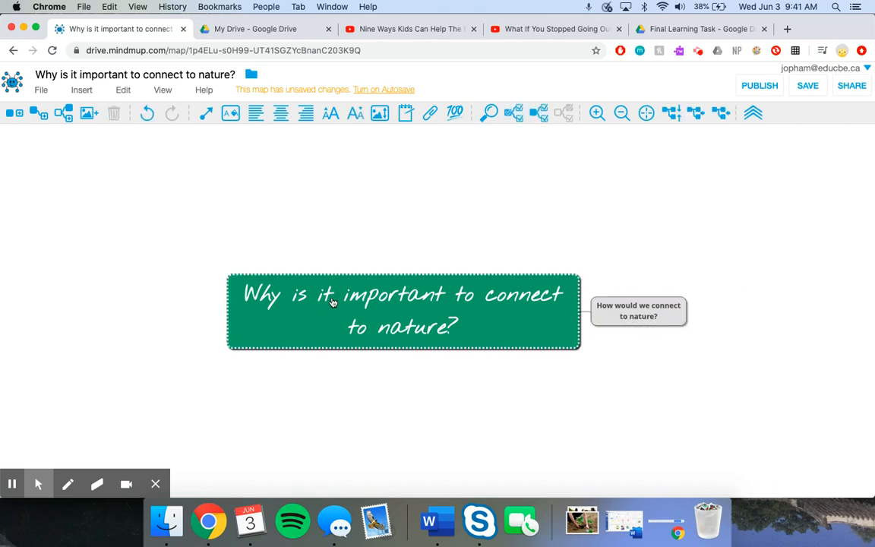
pyautogui.click(39, 114)
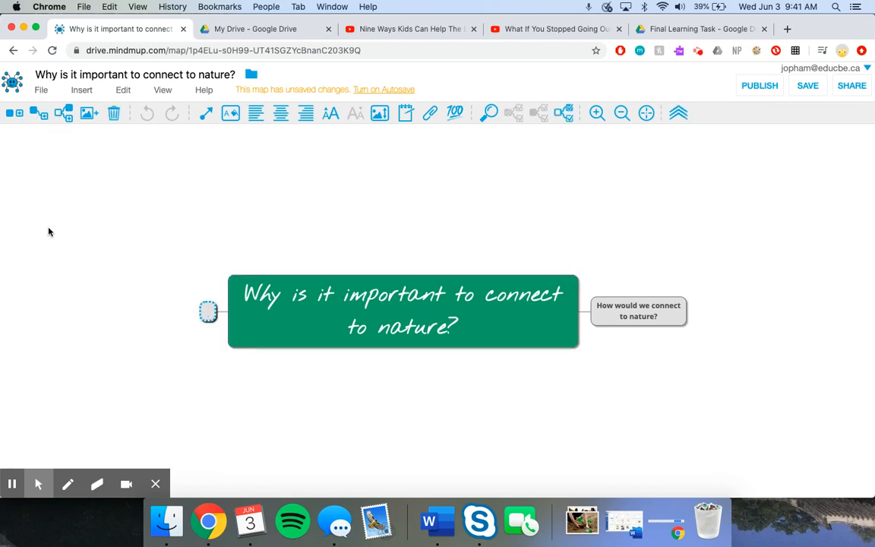
pyautogui.write('Why')
pyautogui.press('BackSpace')
pyautogui.write('y')
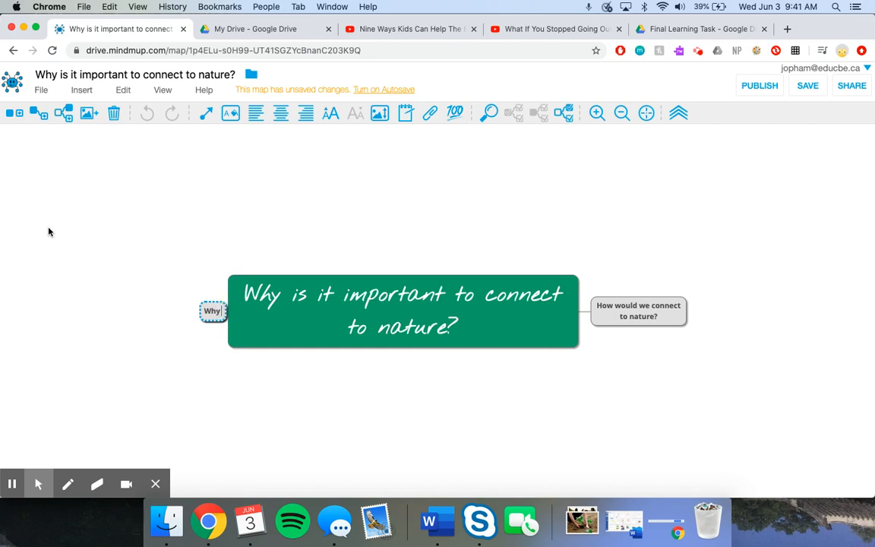
pyautogui.write(' is it bene')
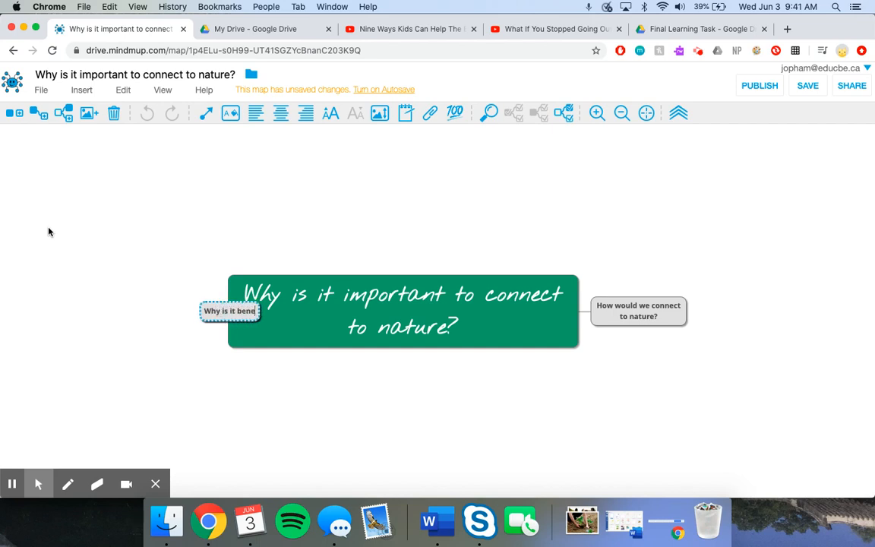
pyautogui.write('ficial to connec')
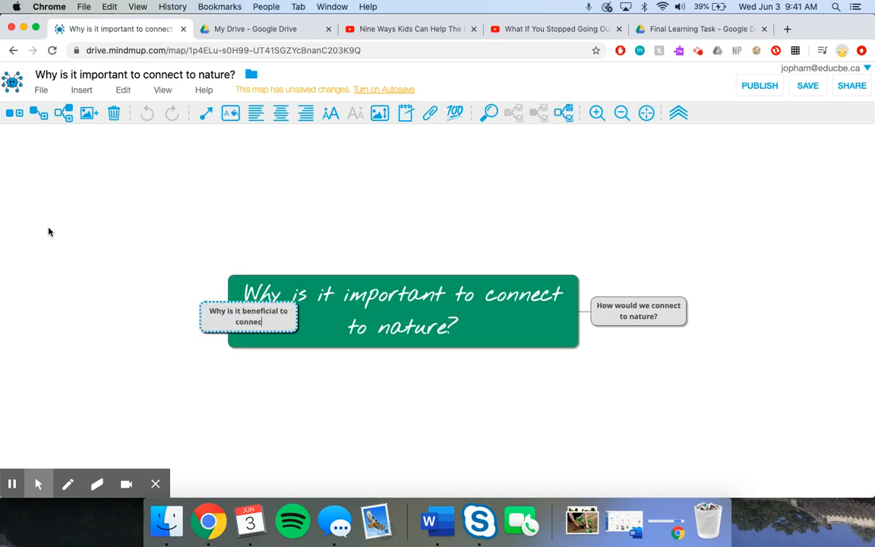
pyautogui.write('t to nature?')
pyautogui.press('Return')
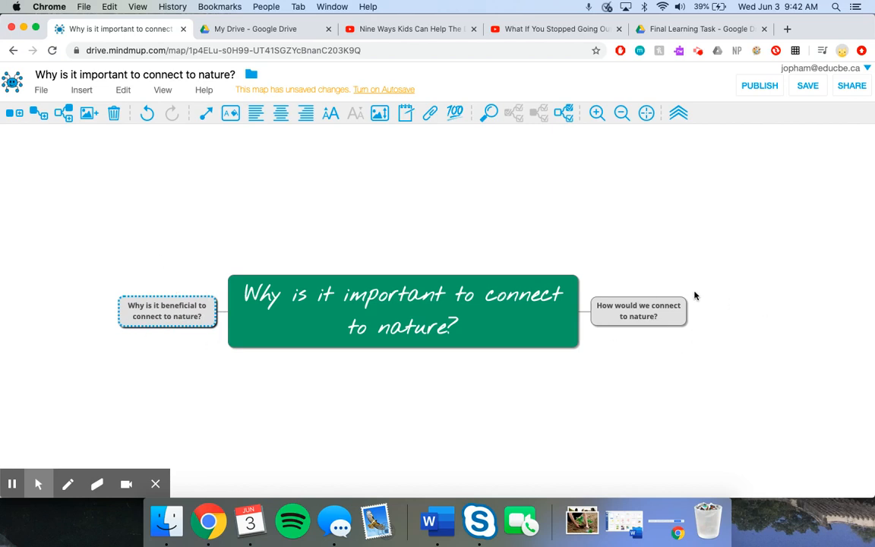
# - Add a child node reading "Go outside" under "How would we connect to nature?"
pyautogui.click(629, 313)
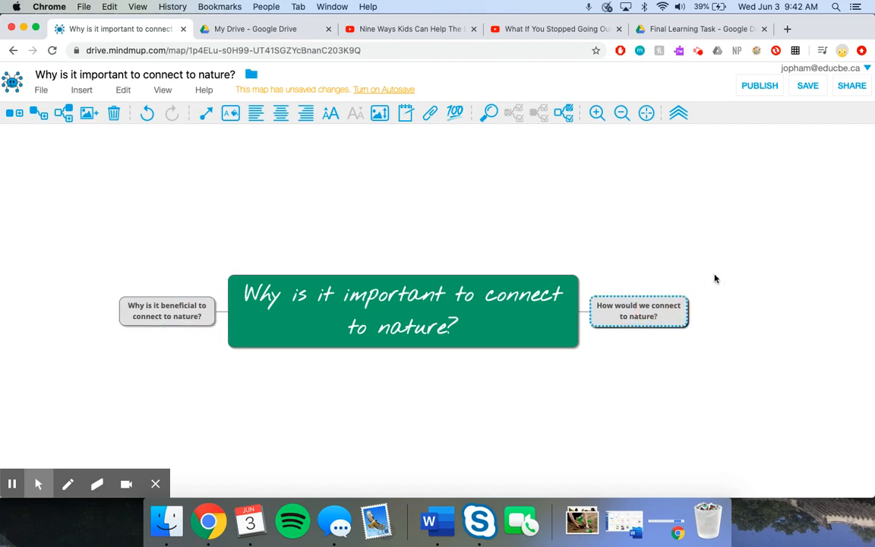
pyautogui.click(36, 115)
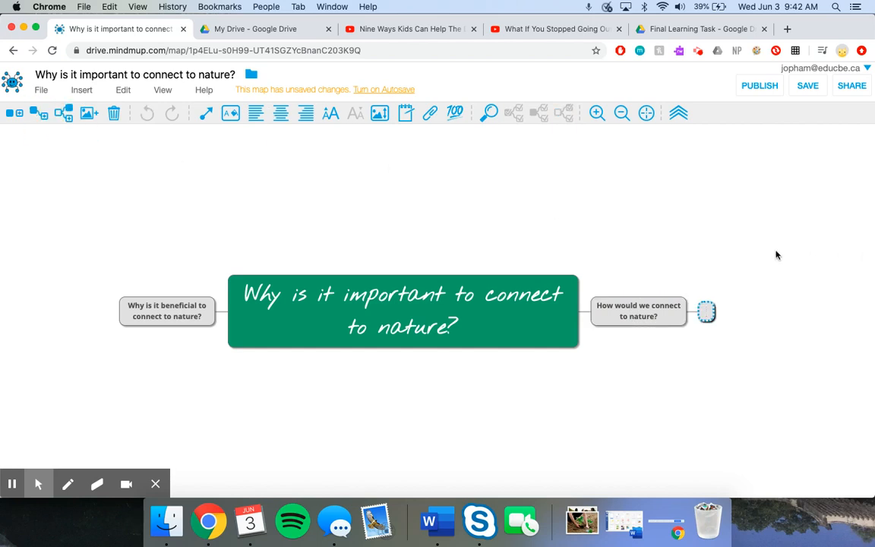
pyautogui.write('Go outside')
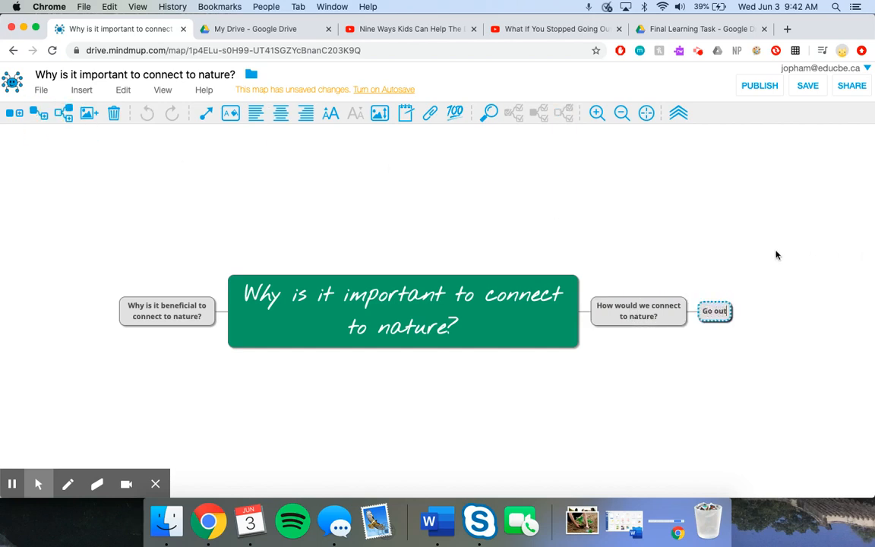